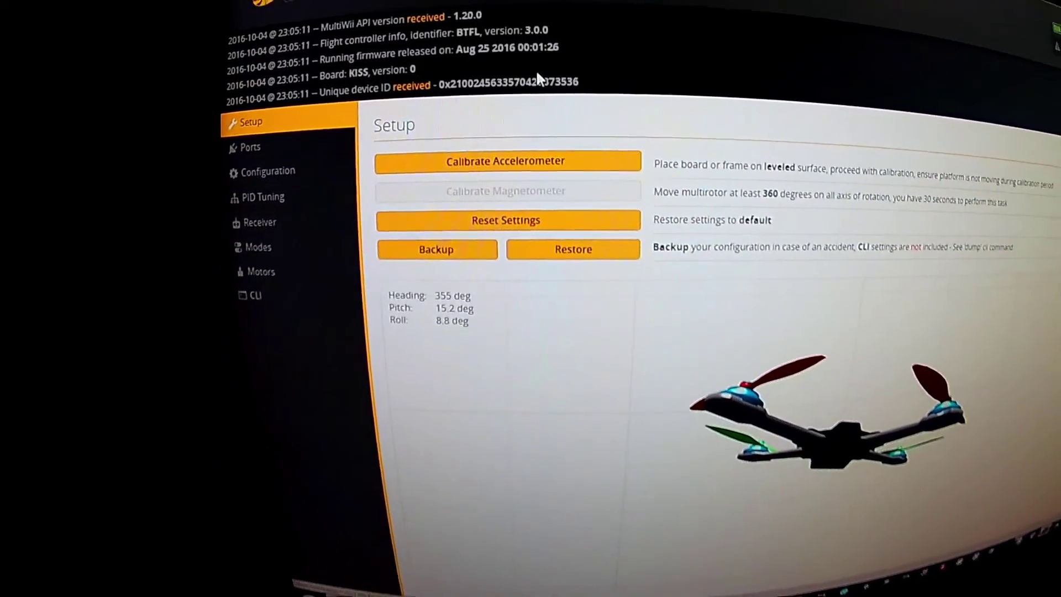
Go through Modes to the Receiver page showing live channel bars and the AETR1234 map.
click(240, 247)
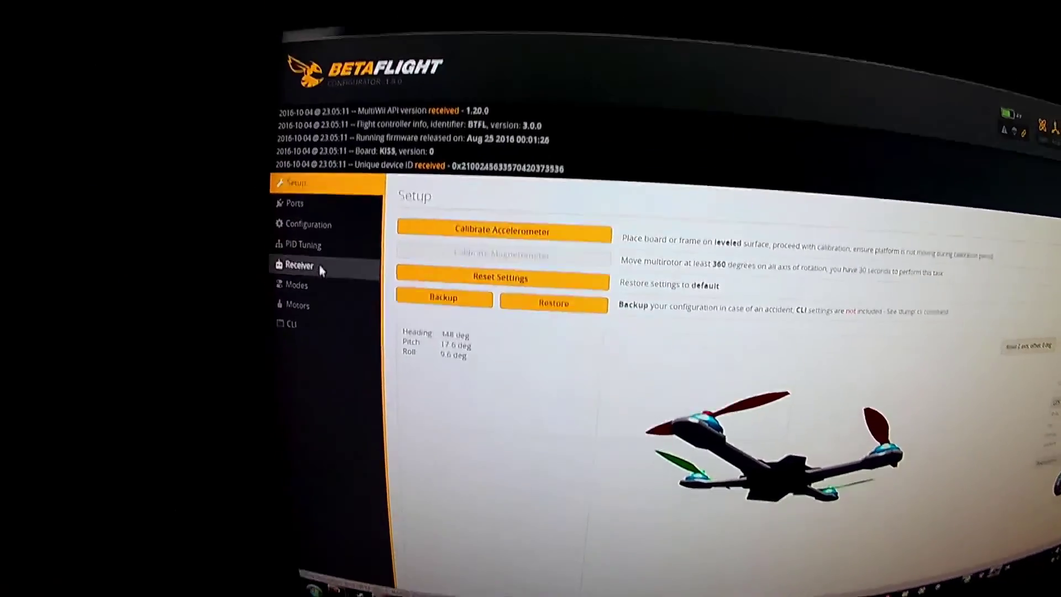
click(290, 238)
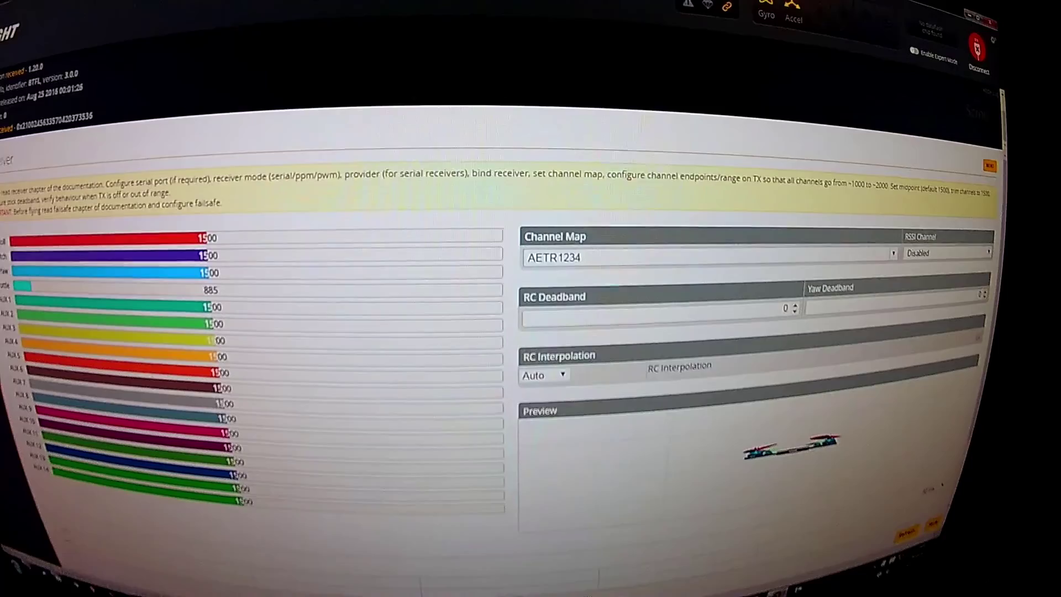
Open the Configuration page to review board and battery voltage settings.
click(52, 170)
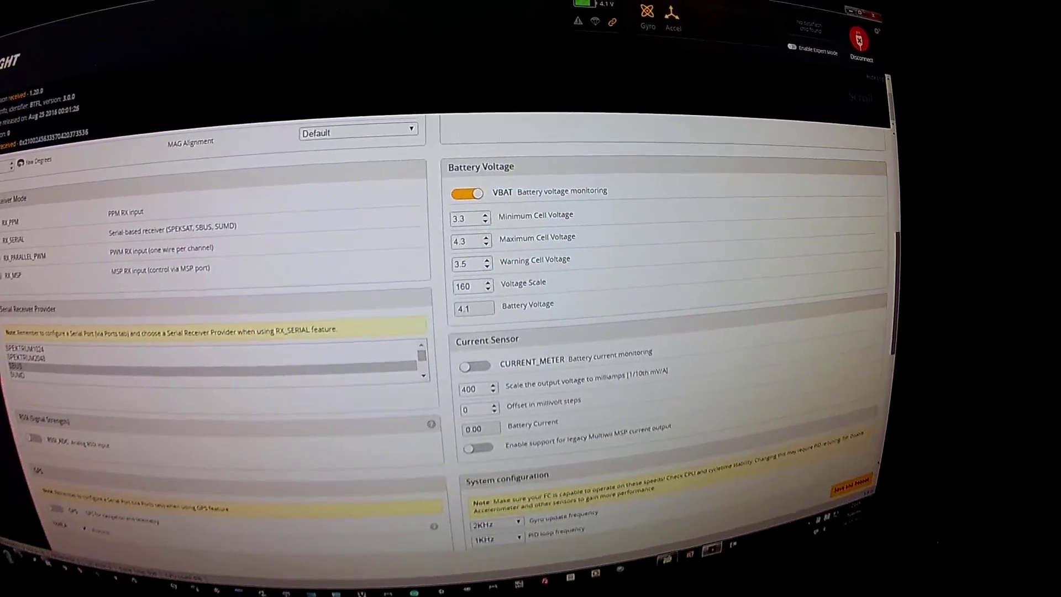
scroll(531, 331, down, 2)
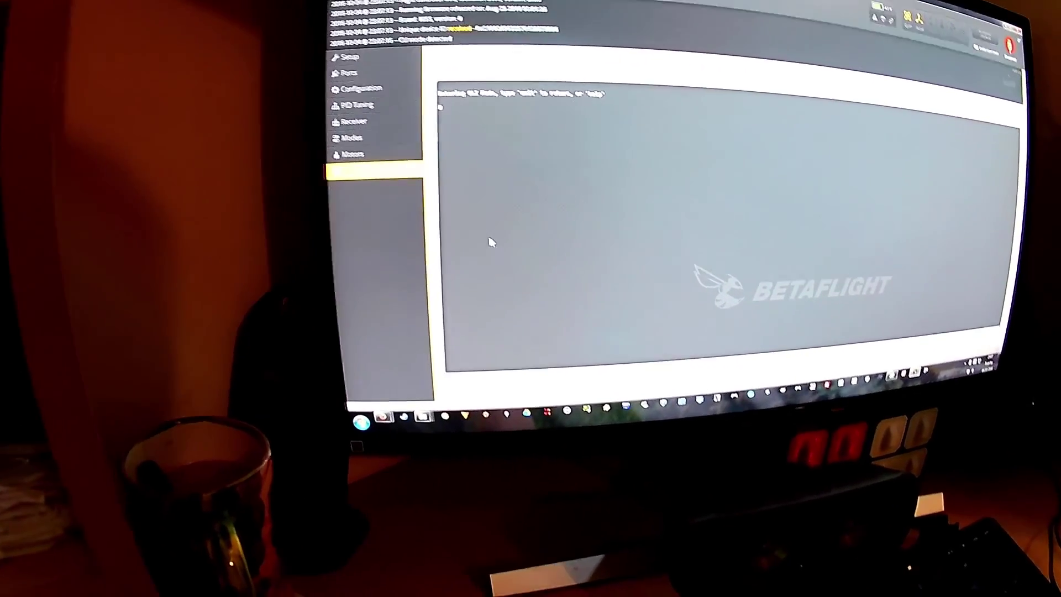
text(status)
Run the CLI status command to show uptime, 4.1 V, 72 MHz CPU and cycle time.
key(Return)
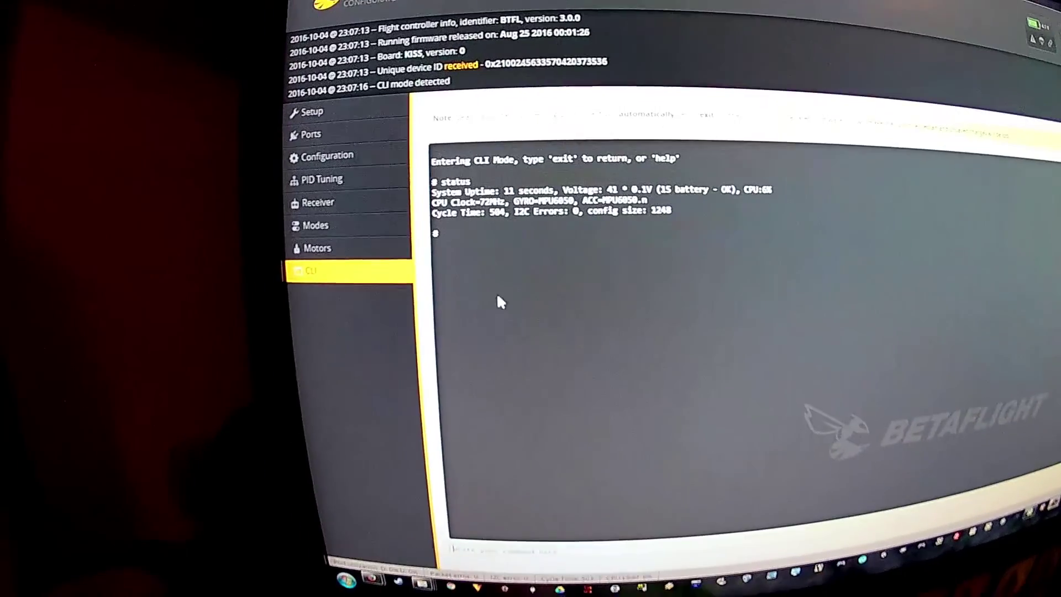